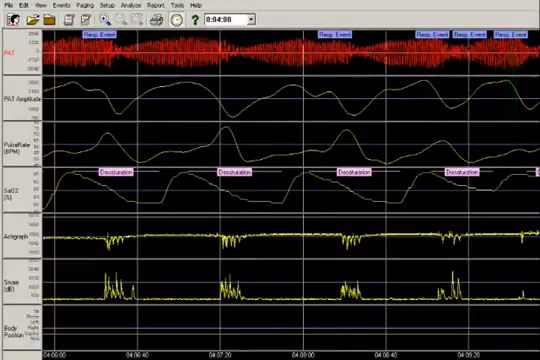
Add a Resp. Event on the PAT trace at 04:07:20, raising pRDI from 55.9 to 57.1.
right_click(213, 52)
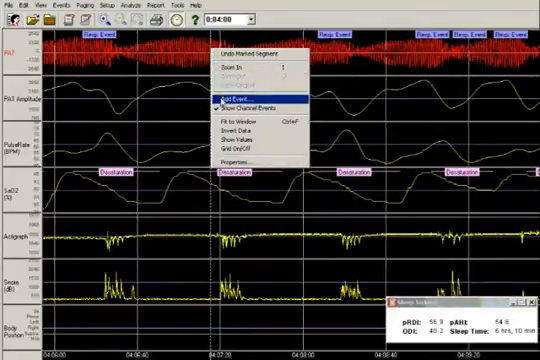
click(233, 99)
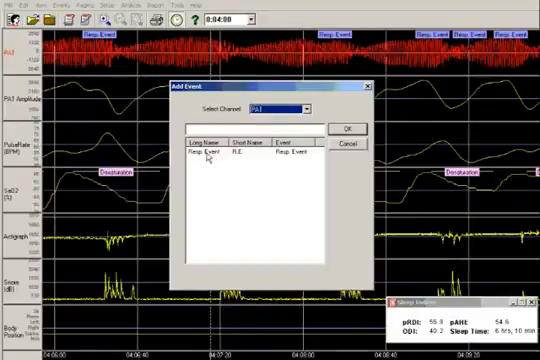
click(200, 152)
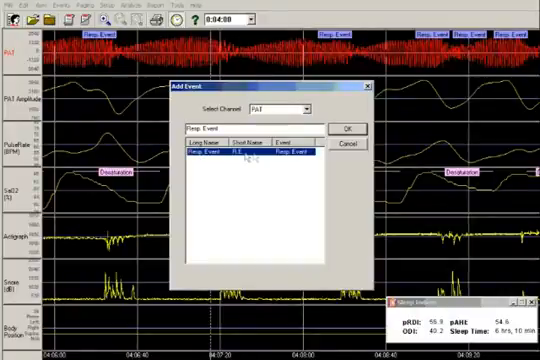
click(347, 131)
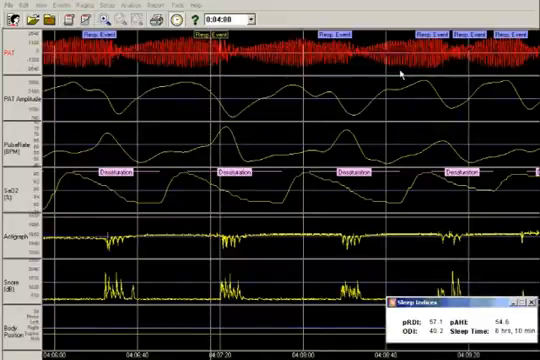
Delete the Resp. Event near 04:09:20 on the PAT channel; pRDI remains 57.1.
right_click(463, 40)
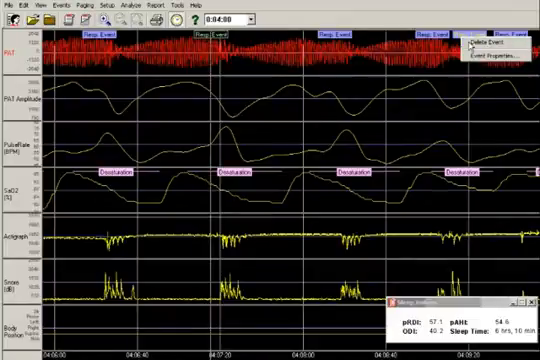
click(470, 44)
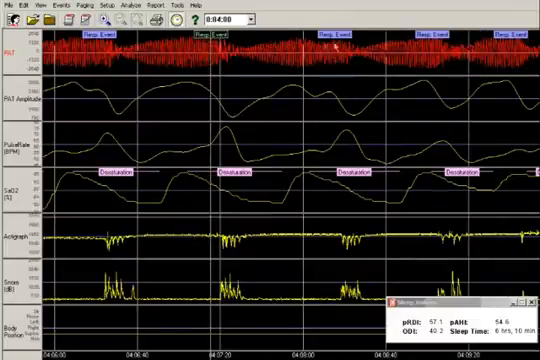